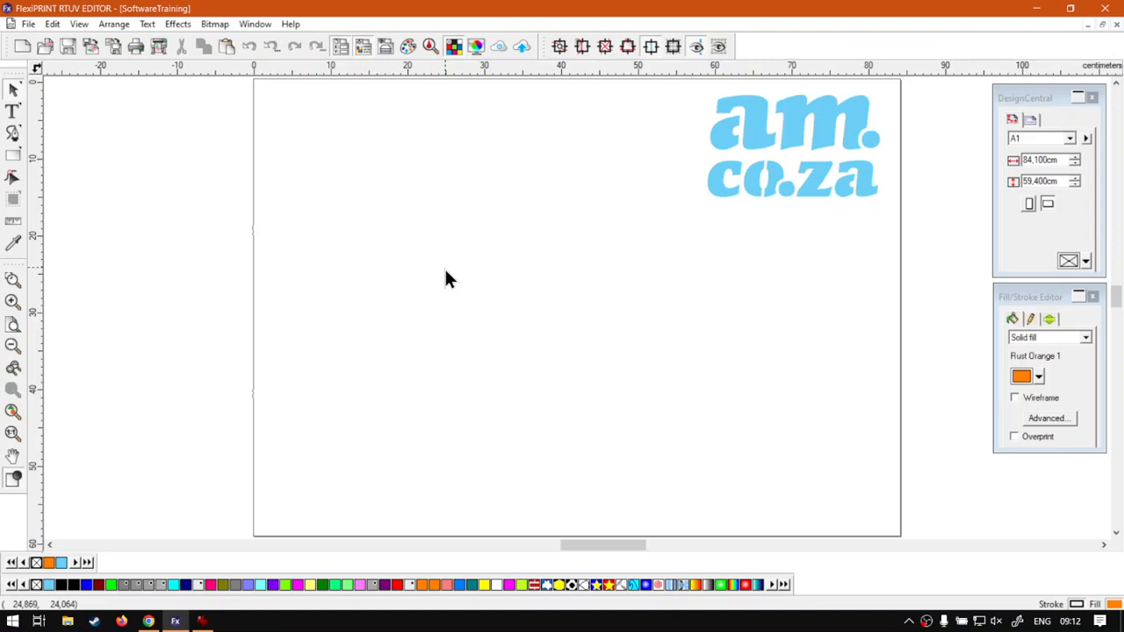
pyautogui.click(12, 133)
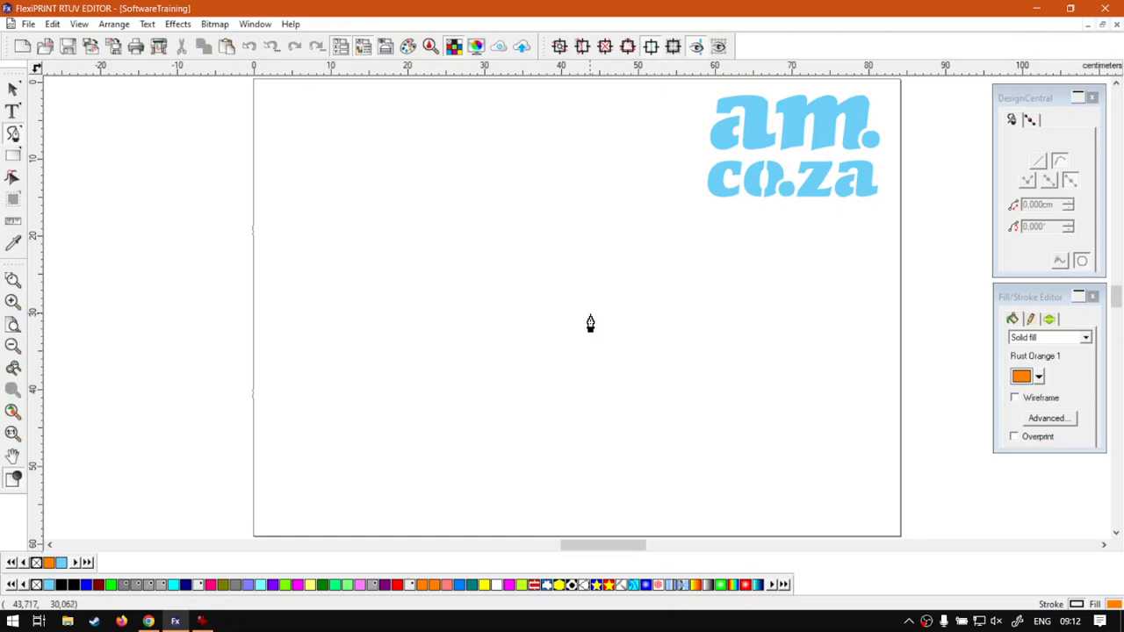
pyautogui.click(335, 225)
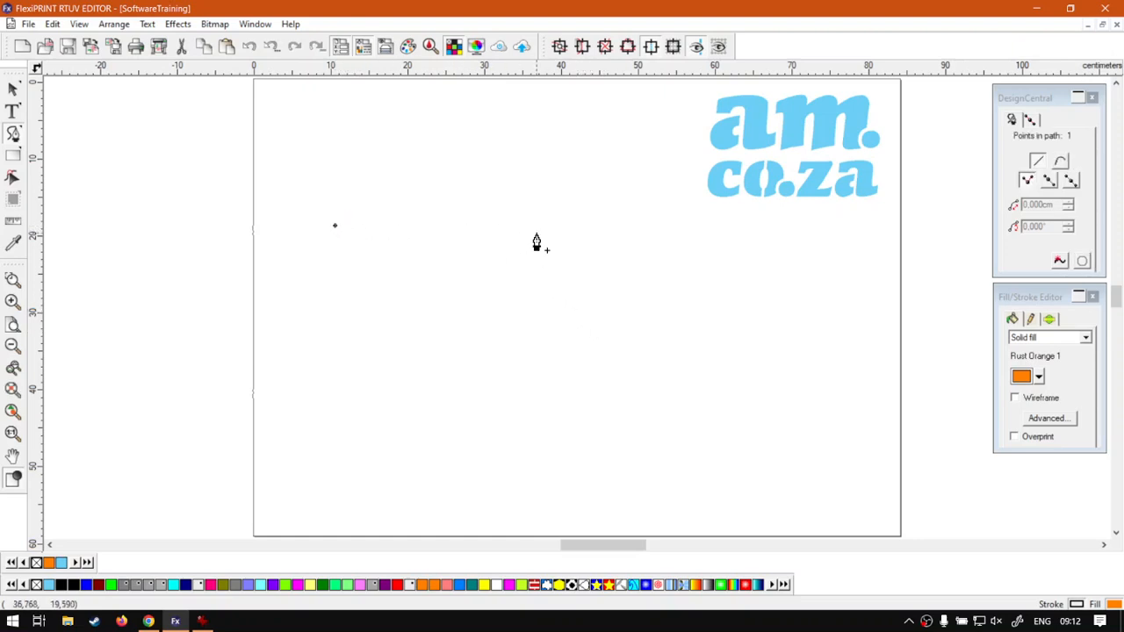
pyautogui.click(817, 226)
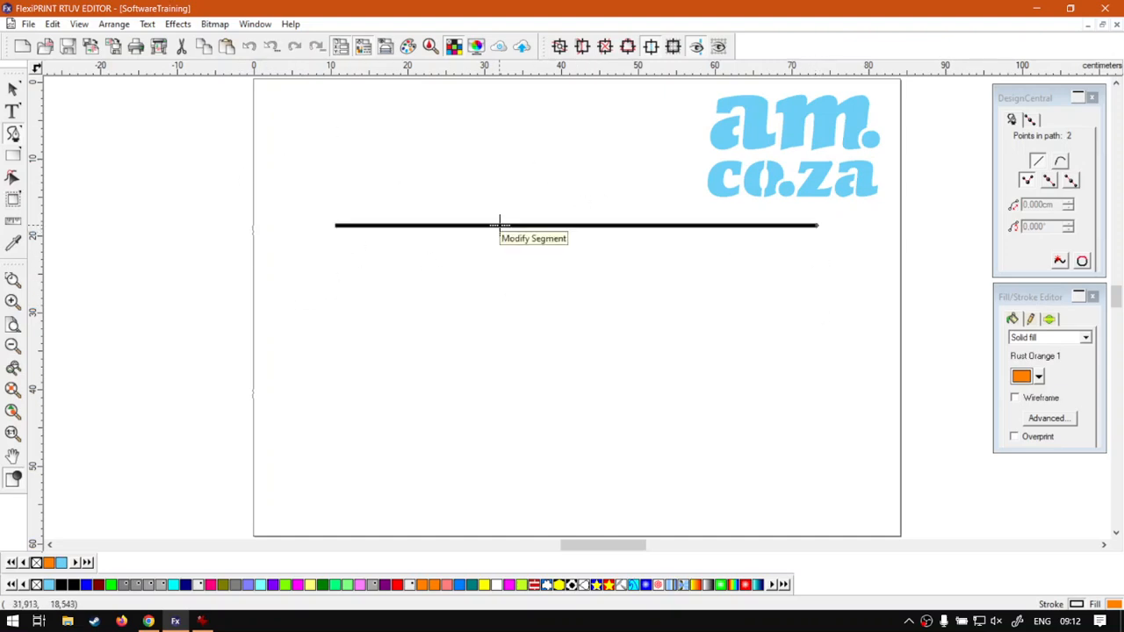
pyautogui.click(12, 89)
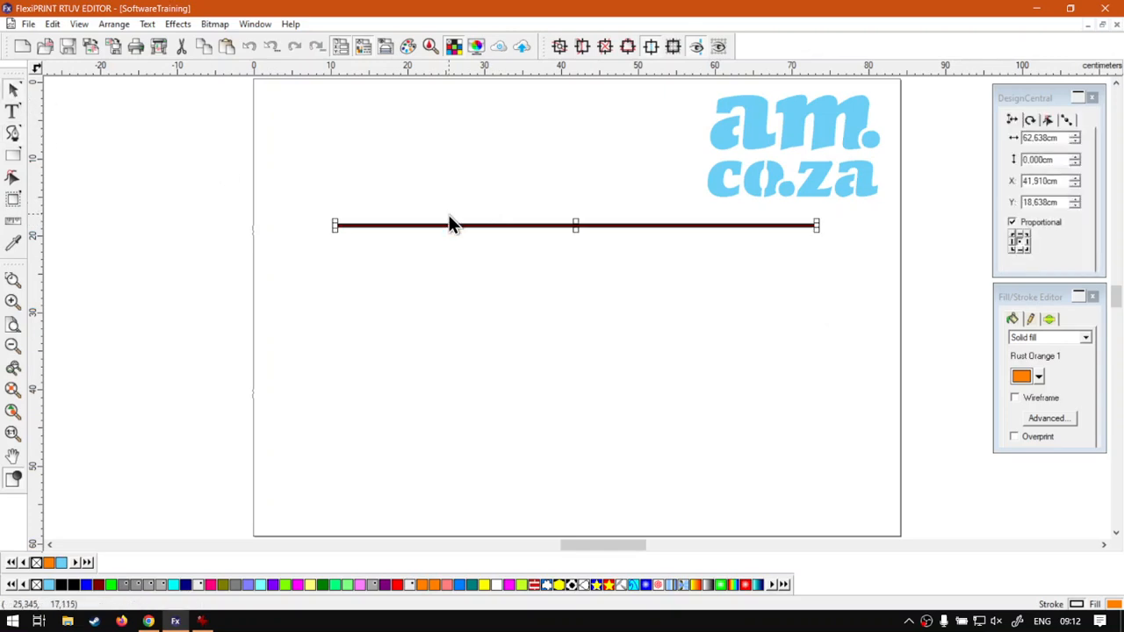
pyautogui.press('Delete')
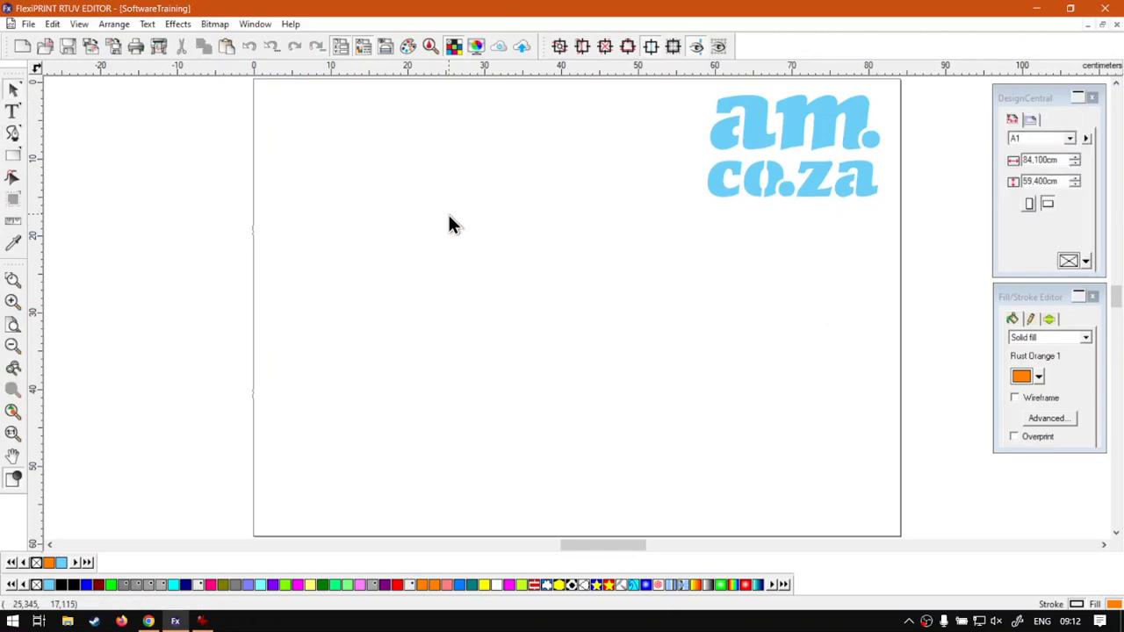
# Start a path with the Bezier tool by drawing a horizontal straight segment about 40 cm long in the page's upper middle.
pyautogui.click(15, 135)
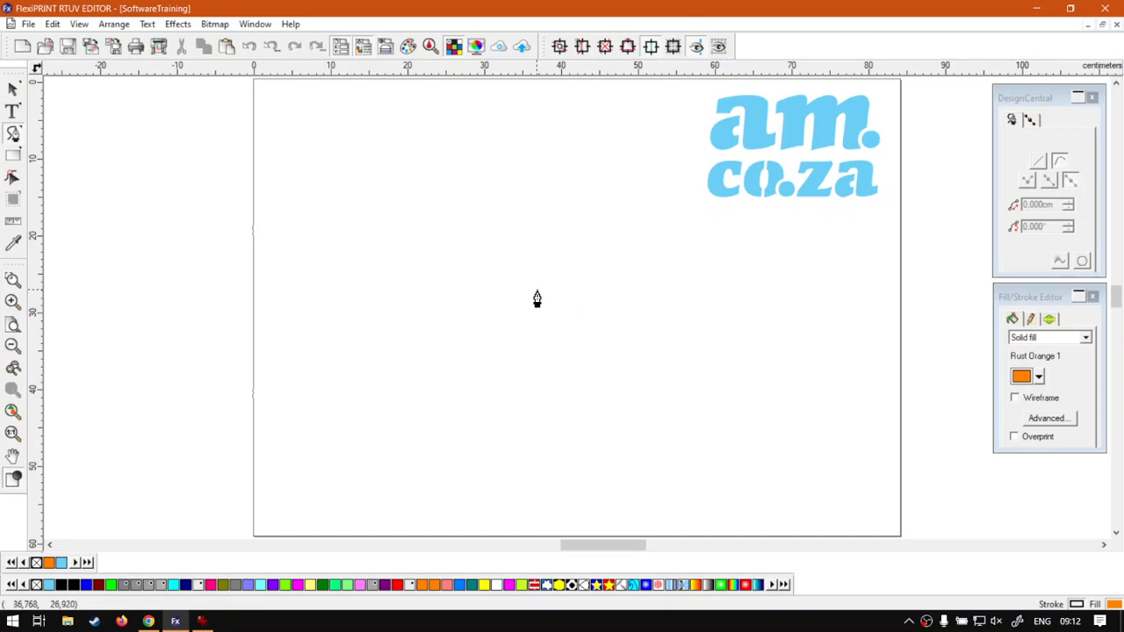
pyautogui.click(429, 260)
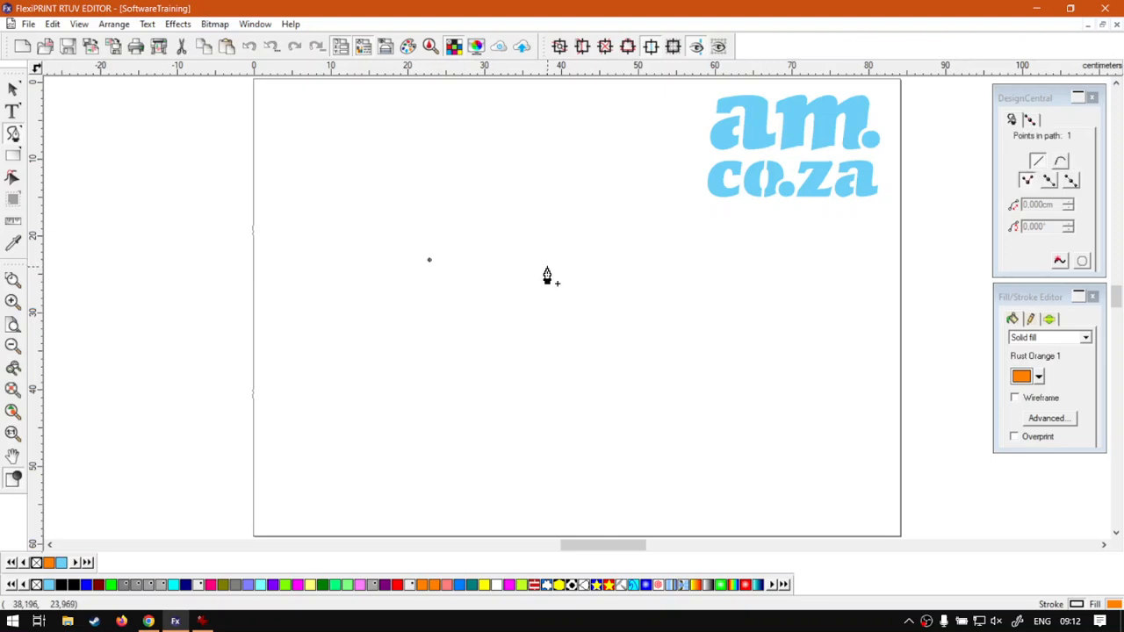
pyautogui.click(738, 260)
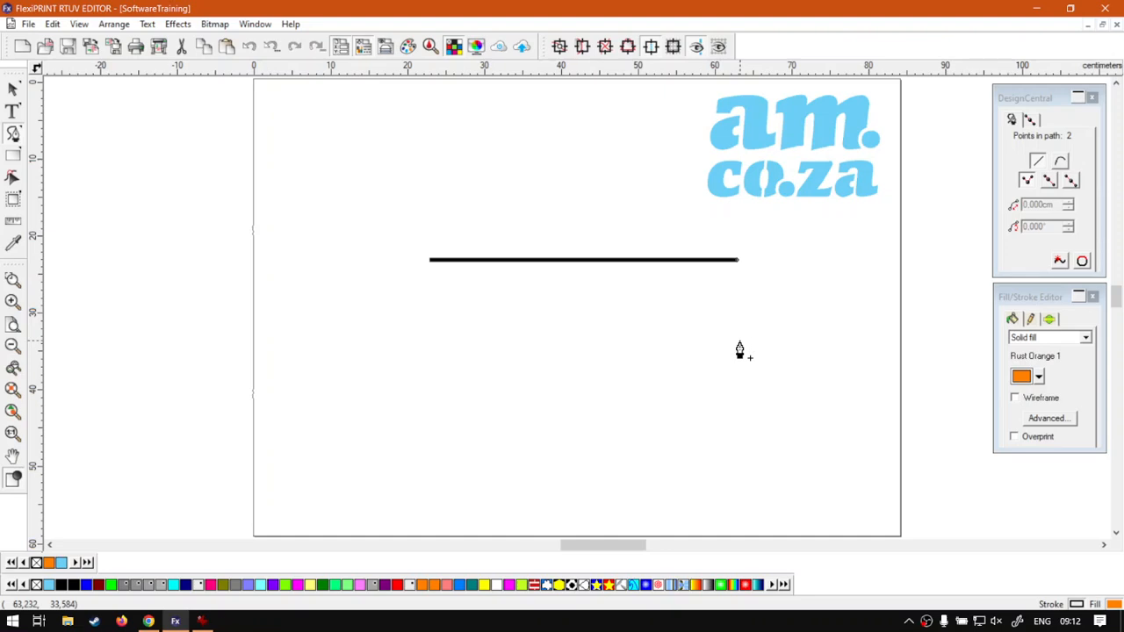
pyautogui.press('super+plus')
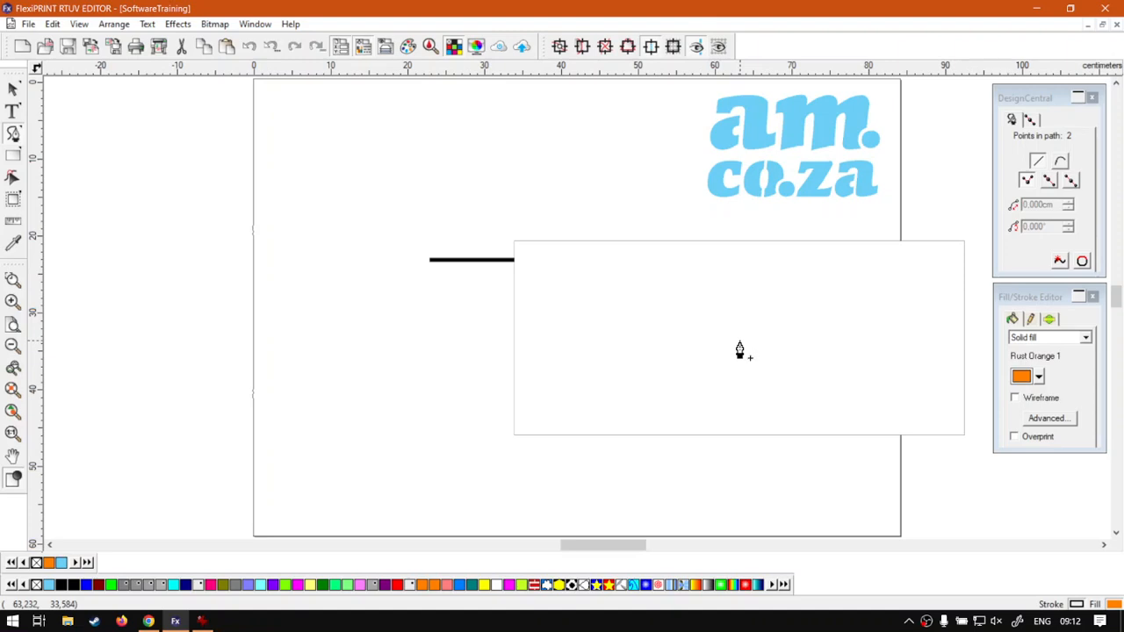
pyautogui.press('super+Escape')
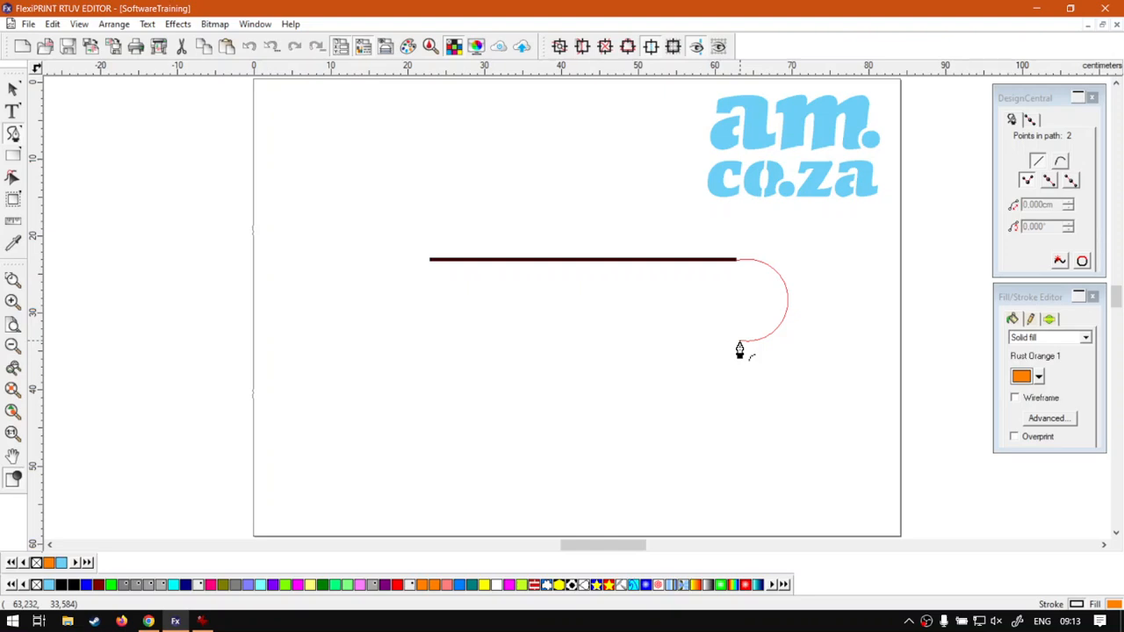
# Continue the path from the line's right end with a semicircular arc bulging right and ending about 10.5 cm below.
pyautogui.moveTo(741, 345)
pyautogui.mouseDown()
pyautogui.moveTo(778, 309)
pyautogui.moveTo(708, 303)
pyautogui.moveTo(741, 357)
pyautogui.moveTo(751, 325)
pyautogui.moveTo(803, 314)
pyautogui.moveTo(660, 307)
pyautogui.moveTo(788, 316)
pyautogui.moveTo(670, 314)
pyautogui.moveTo(781, 314)
pyautogui.moveTo(768, 321)
pyautogui.moveTo(788, 311)
pyautogui.moveTo(779, 315)
pyautogui.mouseUp()
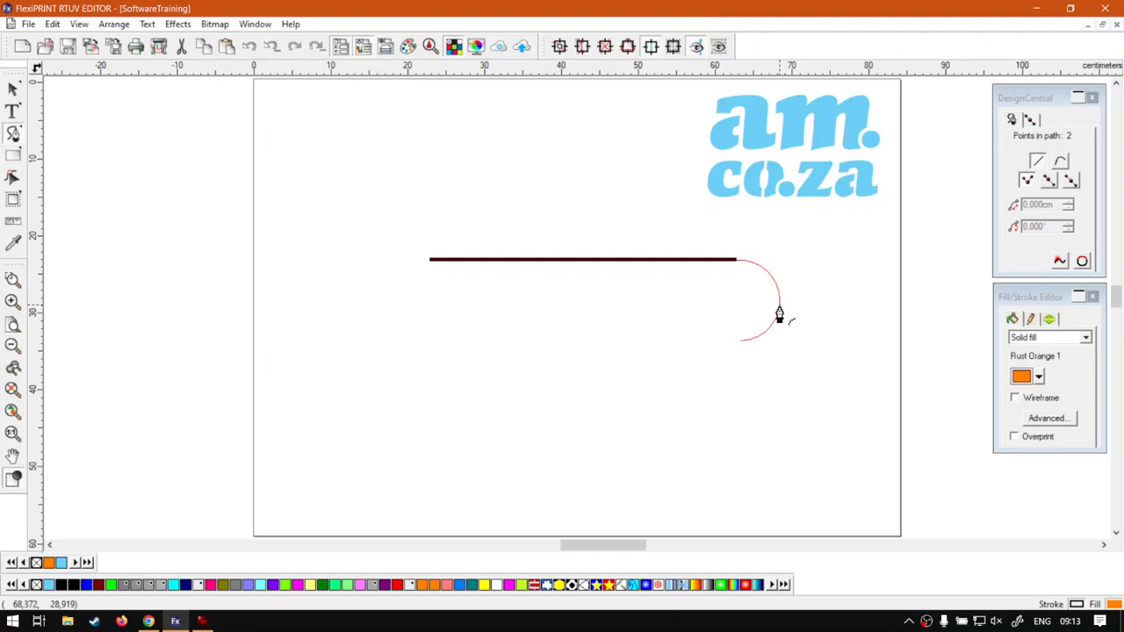
pyautogui.moveTo(779, 315); pyautogui.dragTo(744, 350)
pyautogui.moveTo(744, 350); pyautogui.dragTo(744, 349)
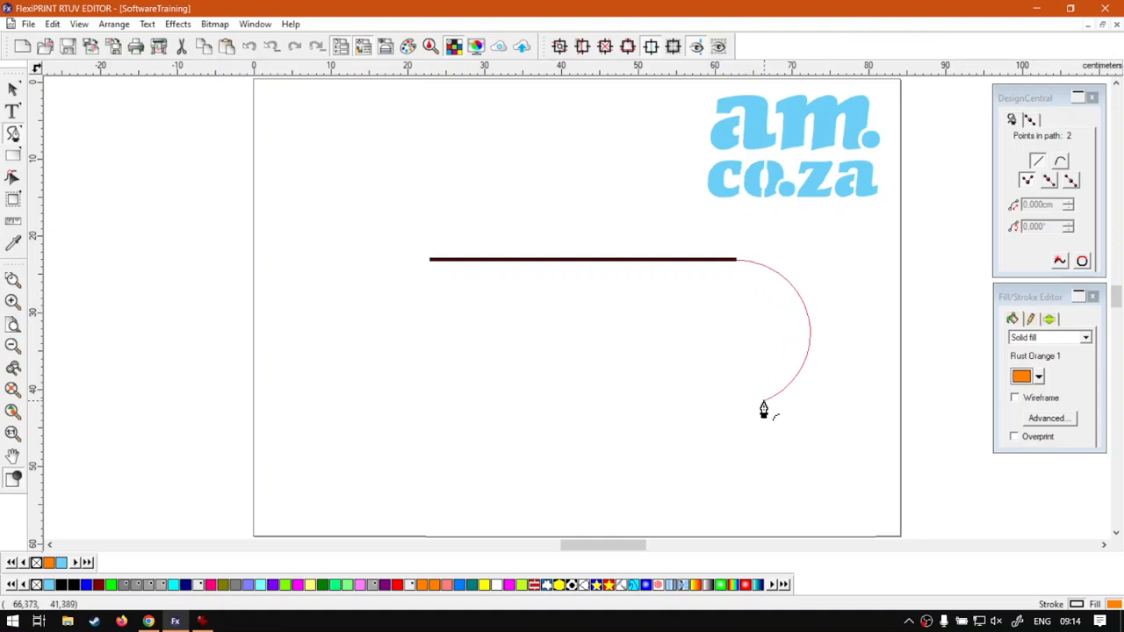
pyautogui.click(743, 342)
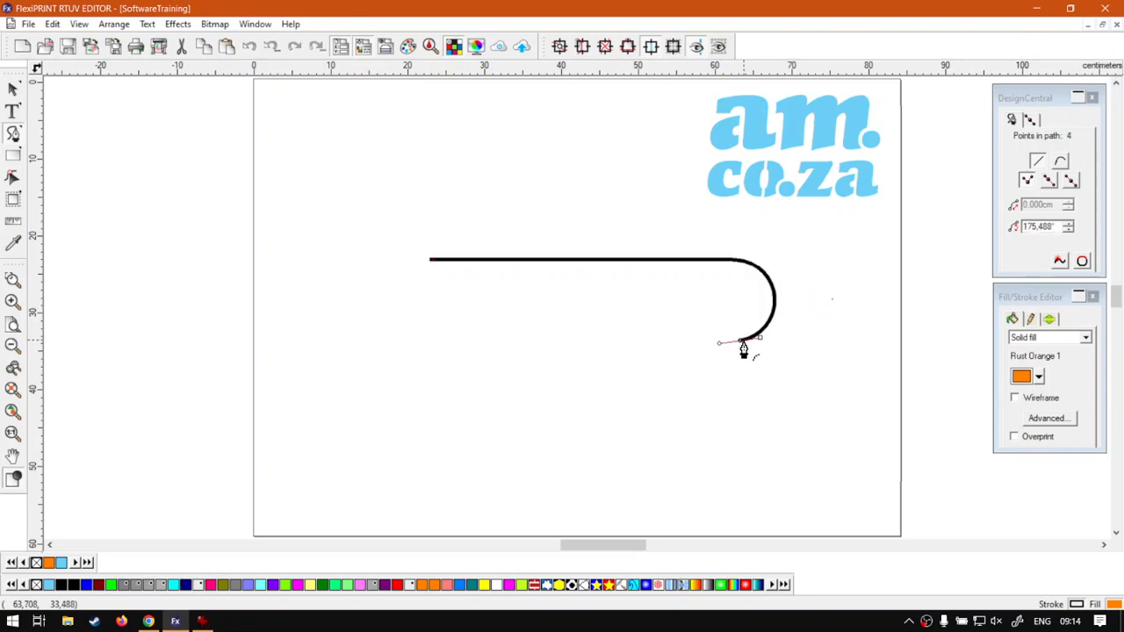
# Add a parallel straight segment back under the first line's start, and close the path with a large circular arc bulging right.
pyautogui.click(430, 343)
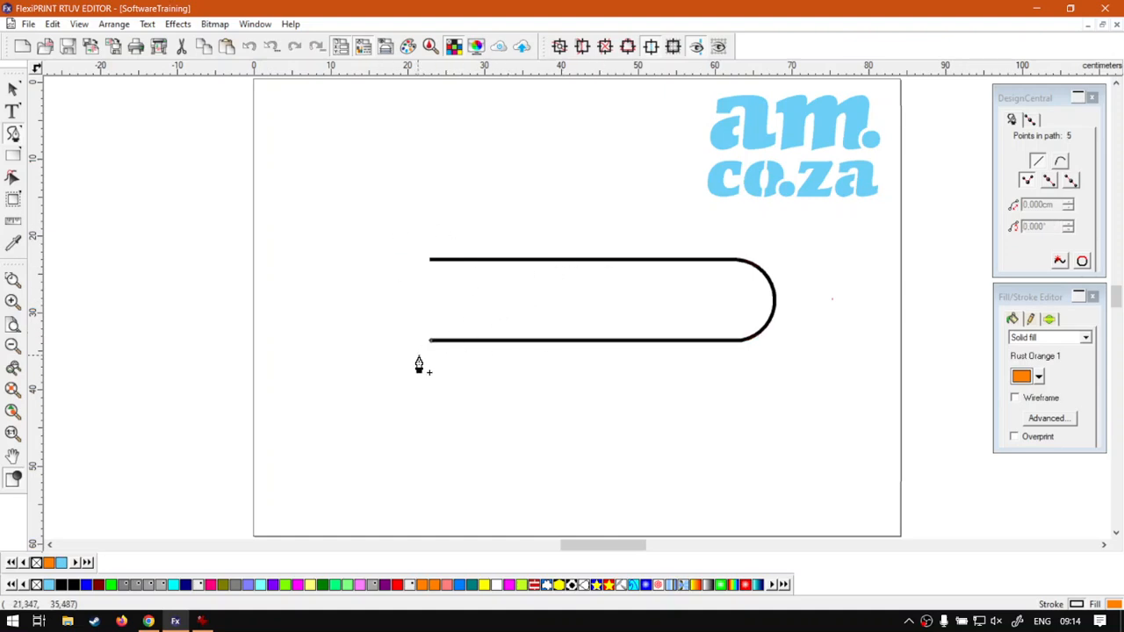
pyautogui.click(431, 270)
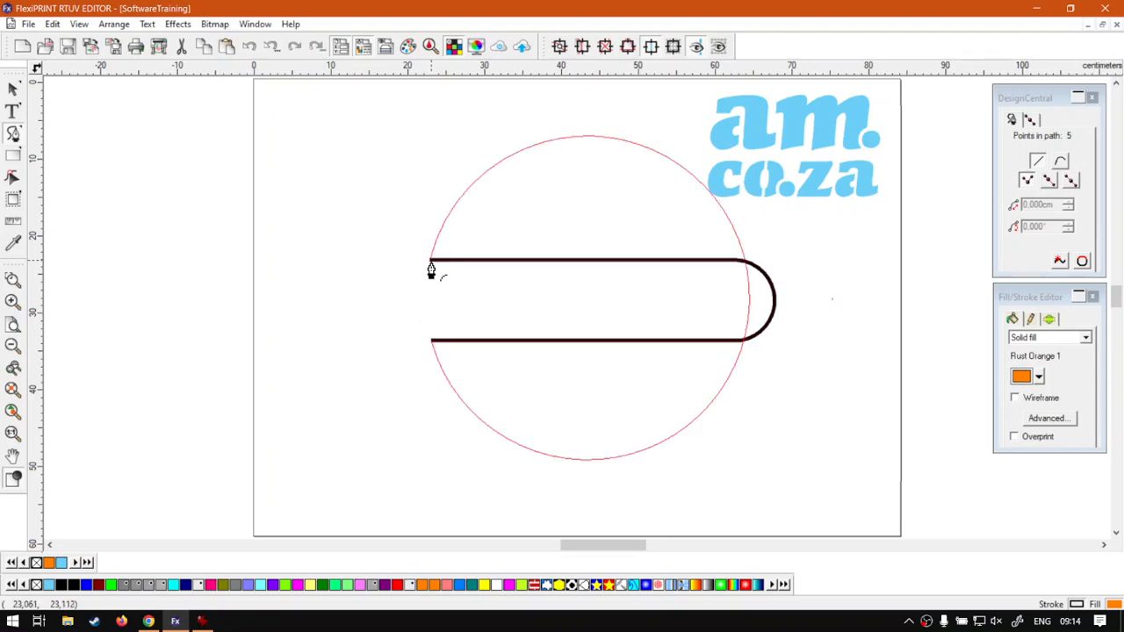
pyautogui.moveTo(430, 270); pyautogui.dragTo(877, 334)
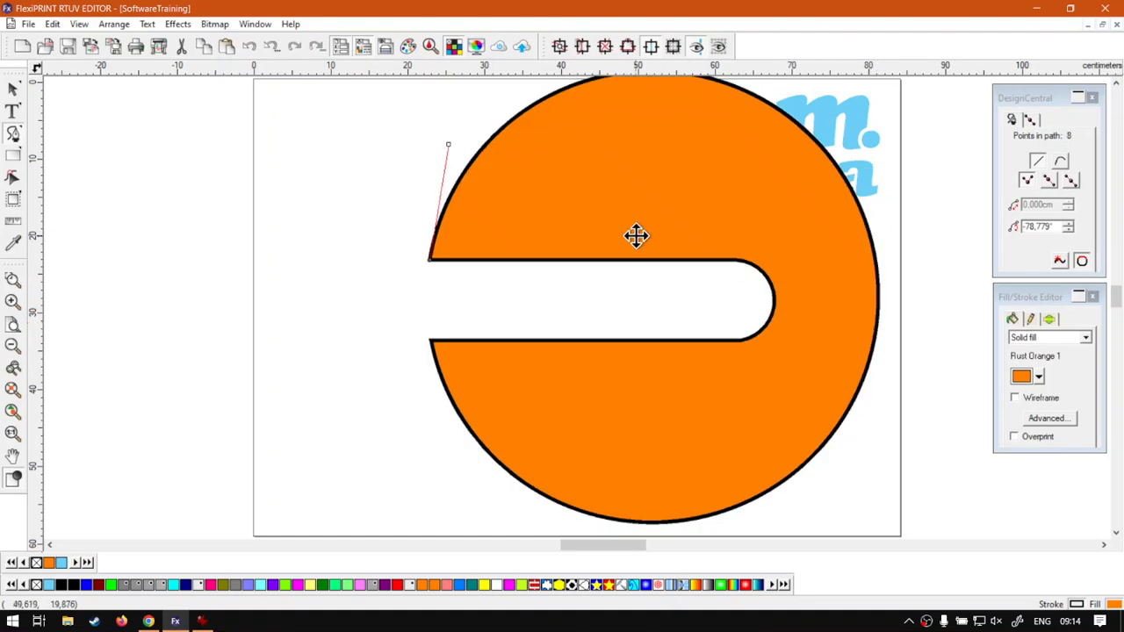
# Move the orange slotted circle to the upper-left area of the page and scale it proportionally down to about 31.8 × 32 cm.
pyautogui.click(13, 88)
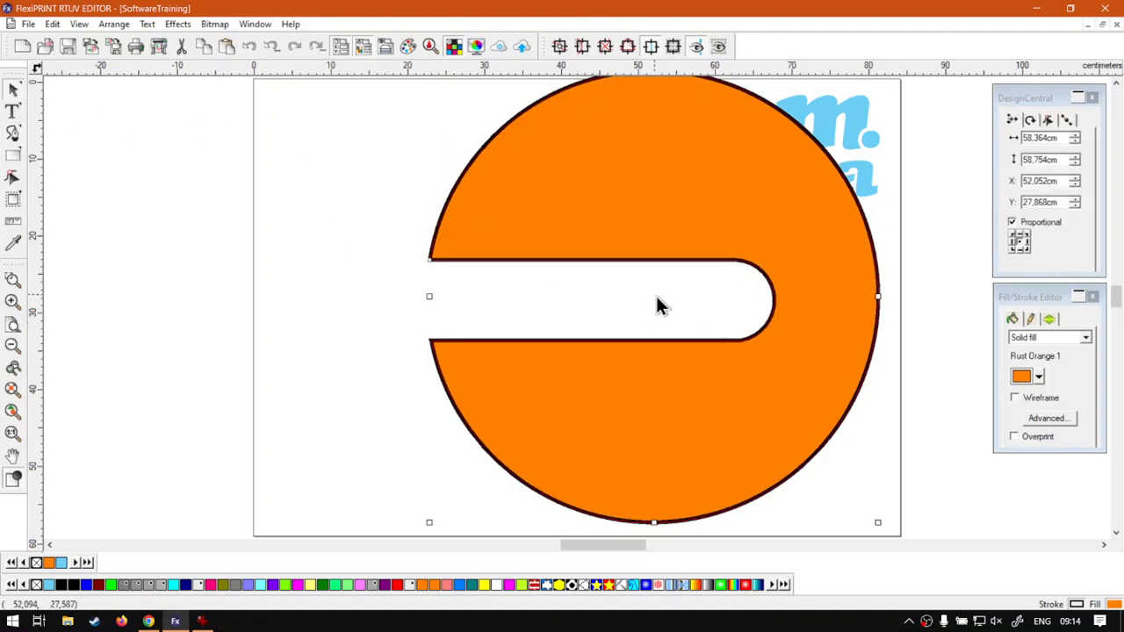
pyautogui.moveTo(732, 213); pyautogui.dragTo(588, 207)
pyautogui.moveTo(722, 525); pyautogui.dragTo(675, 476)
pyautogui.moveTo(602, 206); pyautogui.dragTo(614, 239)
pyautogui.click(806, 315)
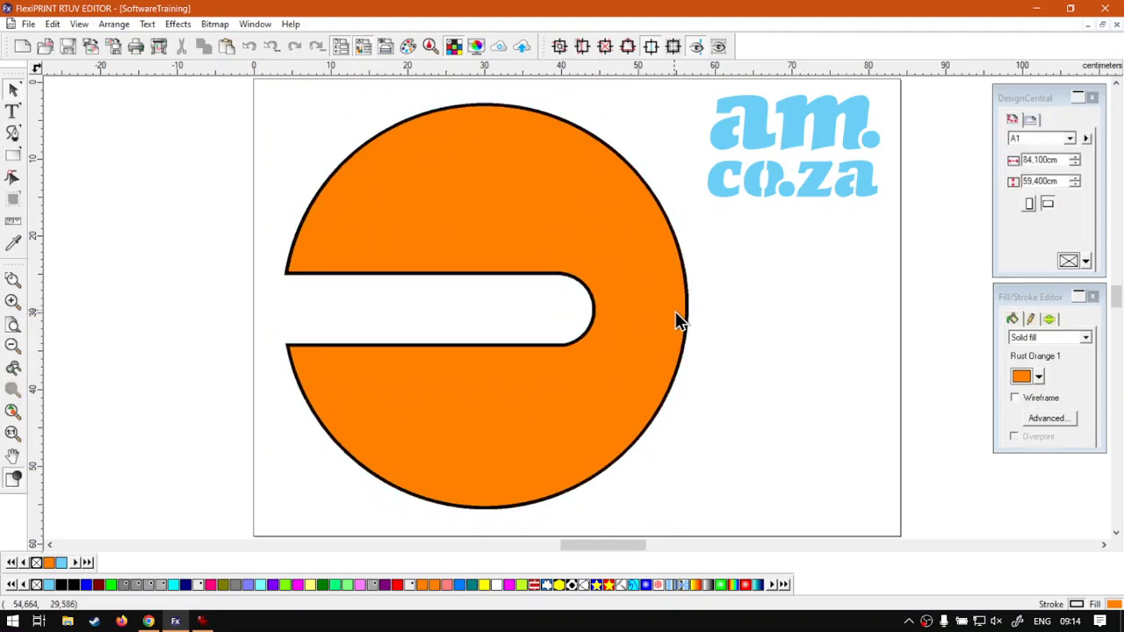
pyautogui.click(652, 318)
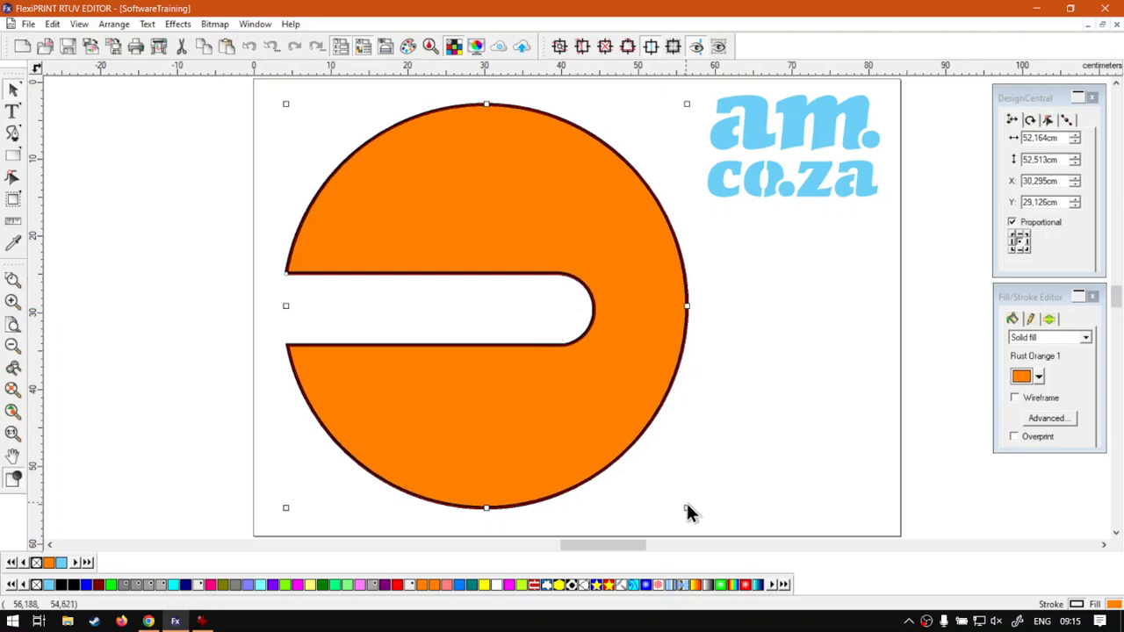
pyautogui.moveTo(686, 510); pyautogui.dragTo(529, 351)
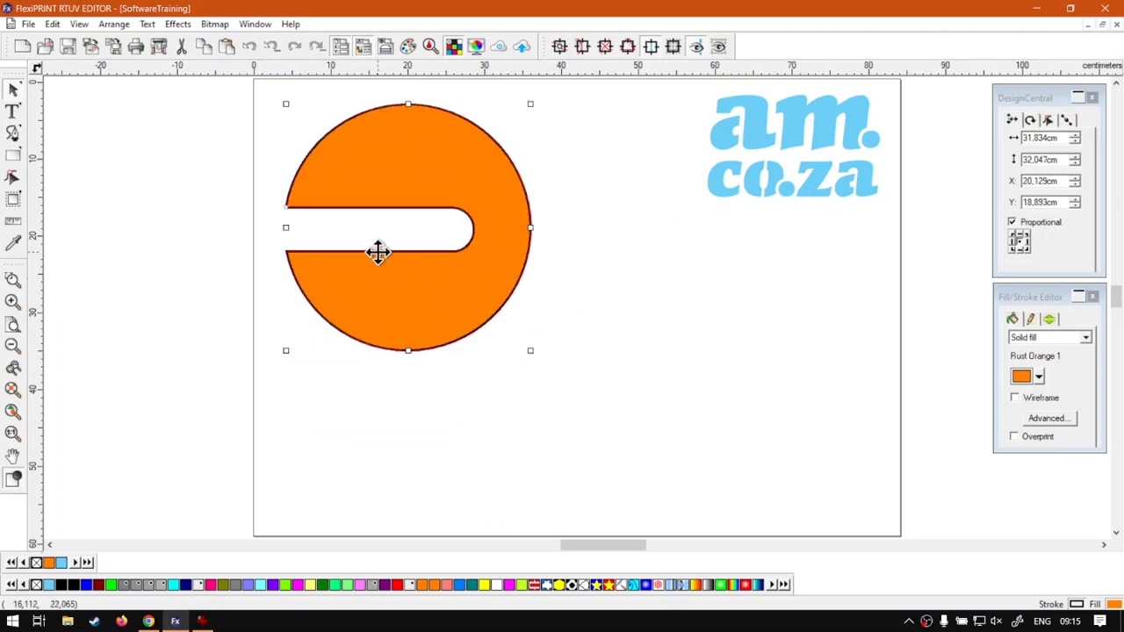
# Draw a closed crescent right of the circle from a horizontal segment about 16 cm long, an upward-curving arc and a large closing arc.
pyautogui.click(14, 134)
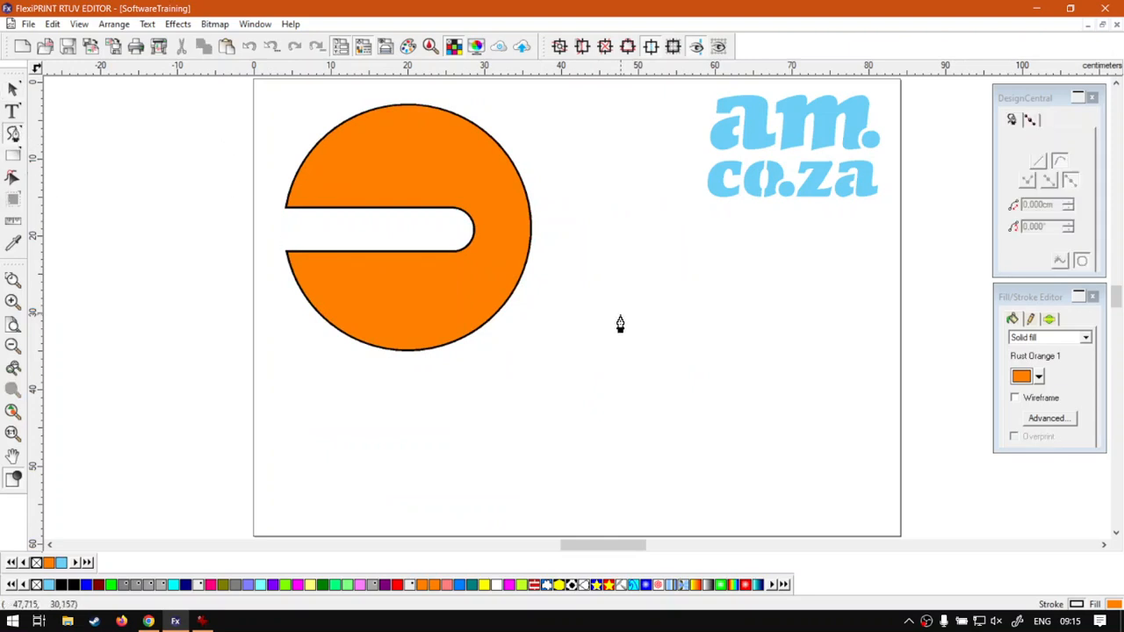
pyautogui.click(677, 299)
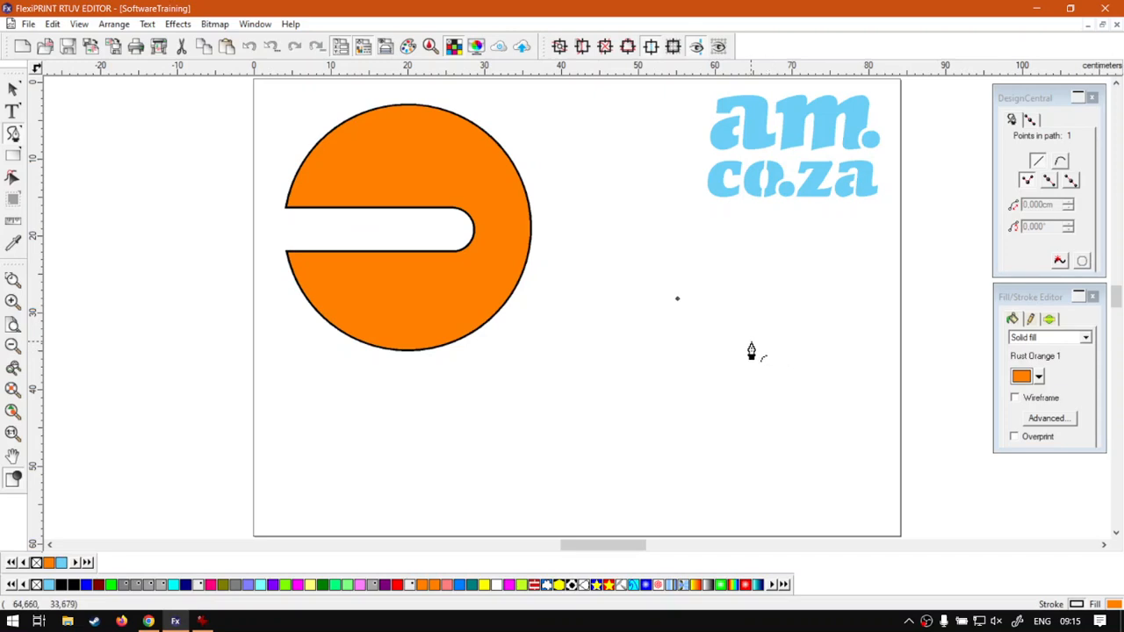
pyautogui.moveTo(786, 314)
pyautogui.mouseDown()
pyautogui.moveTo(803, 331)
pyautogui.moveTo(747, 283)
pyautogui.moveTo(759, 314)
pyautogui.moveTo(747, 334)
pyautogui.moveTo(738, 321)
pyautogui.moveTo(778, 359)
pyautogui.moveTo(794, 316)
pyautogui.moveTo(789, 333)
pyautogui.mouseUp()
pyautogui.moveTo(790, 329); pyautogui.dragTo(791, 302)
pyautogui.click(799, 298)
pyautogui.moveTo(801, 378); pyautogui.dragTo(872, 102)
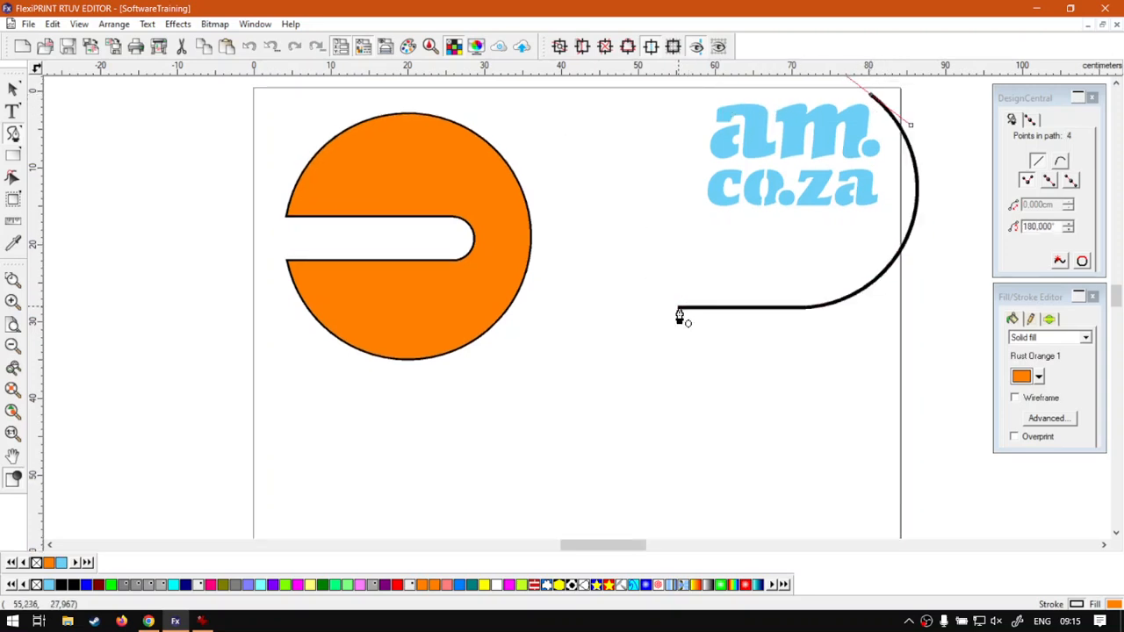
pyautogui.moveTo(677, 316); pyautogui.dragTo(697, 359)
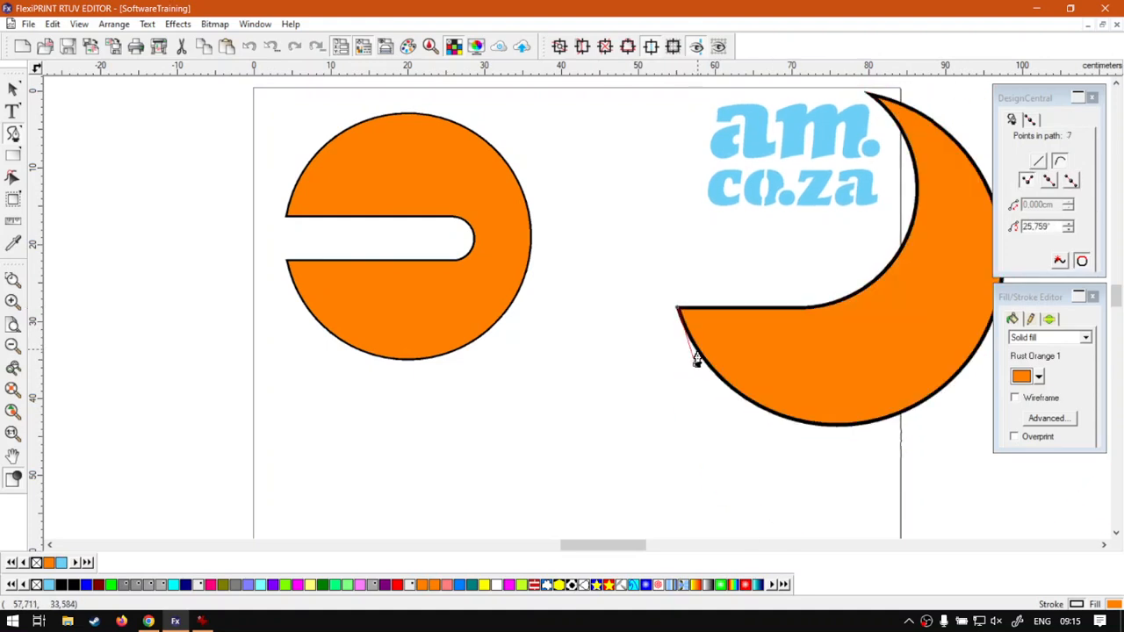
# Move the orange crescent down and left so it lies fully on the page below the logo, and deselect it.
pyautogui.click(14, 89)
pyautogui.click(765, 334)
pyautogui.moveTo(888, 344); pyautogui.dragTo(640, 400)
pyautogui.click(799, 392)
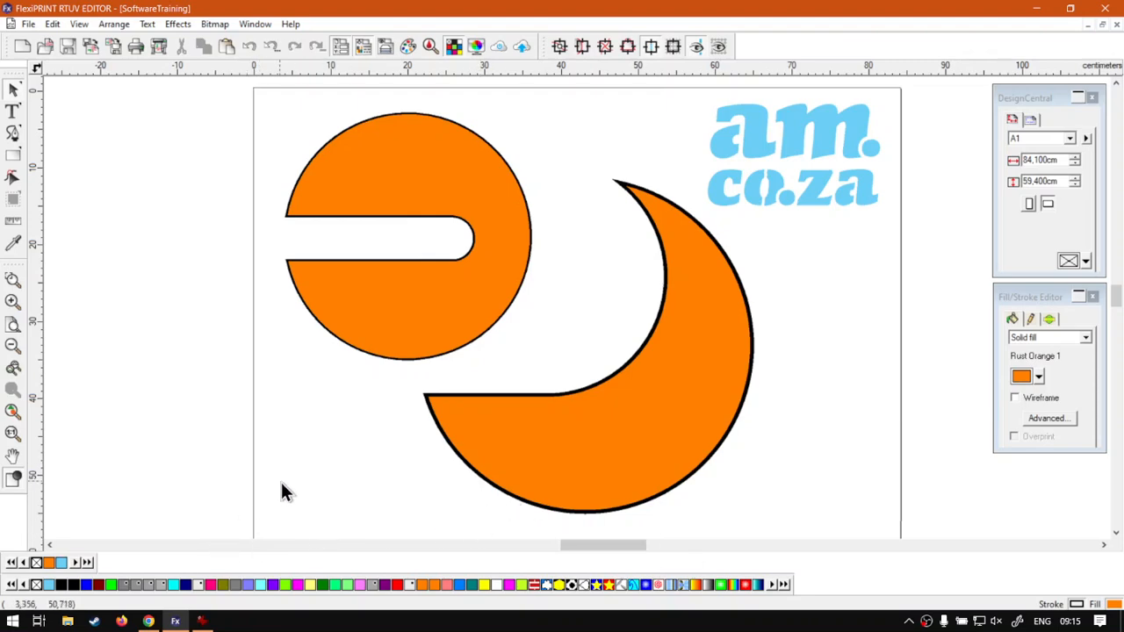
# Switch to Chrome to view the softwaretraining.co.za home page.
pyautogui.click(149, 622)
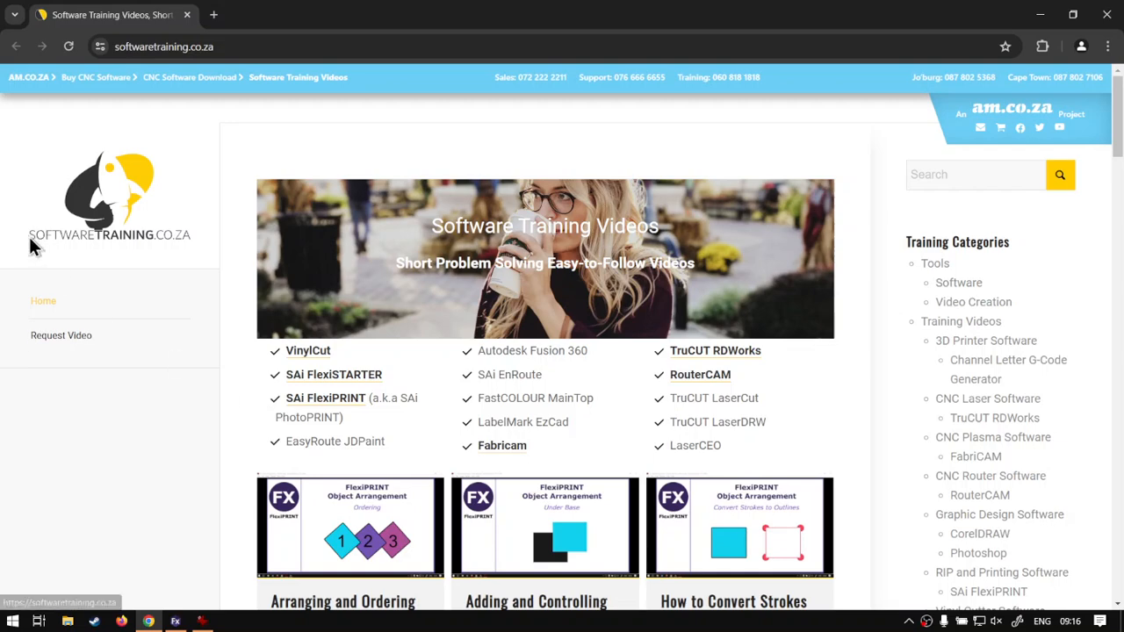